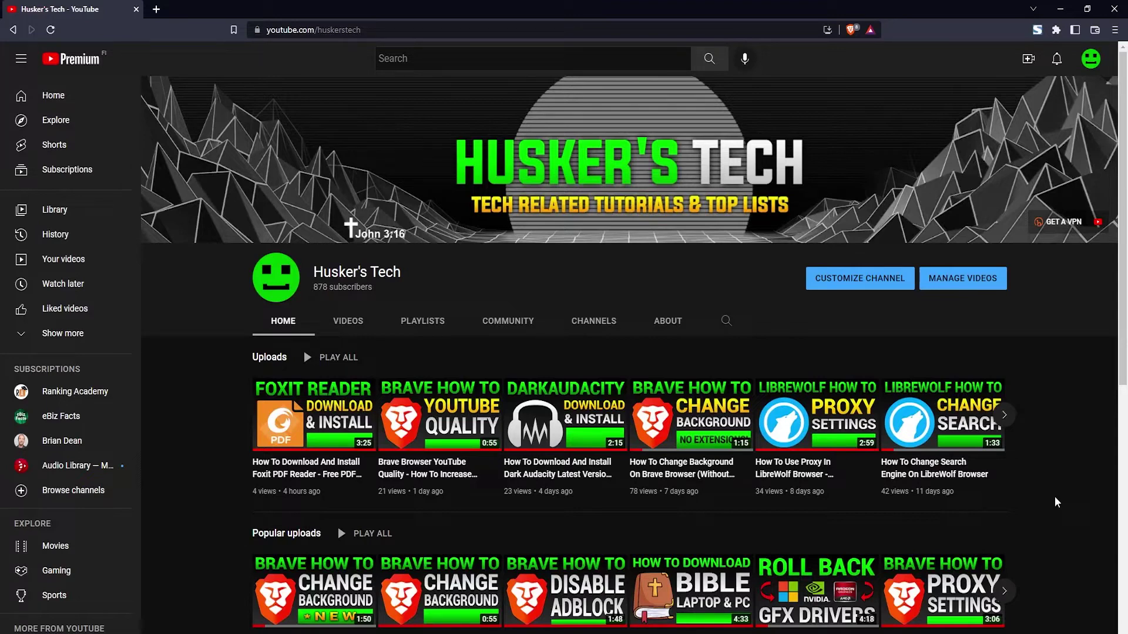
- Open the print preview and review destinations, keeping HP ColorLaserJet as the printer
key(ctrl+p)
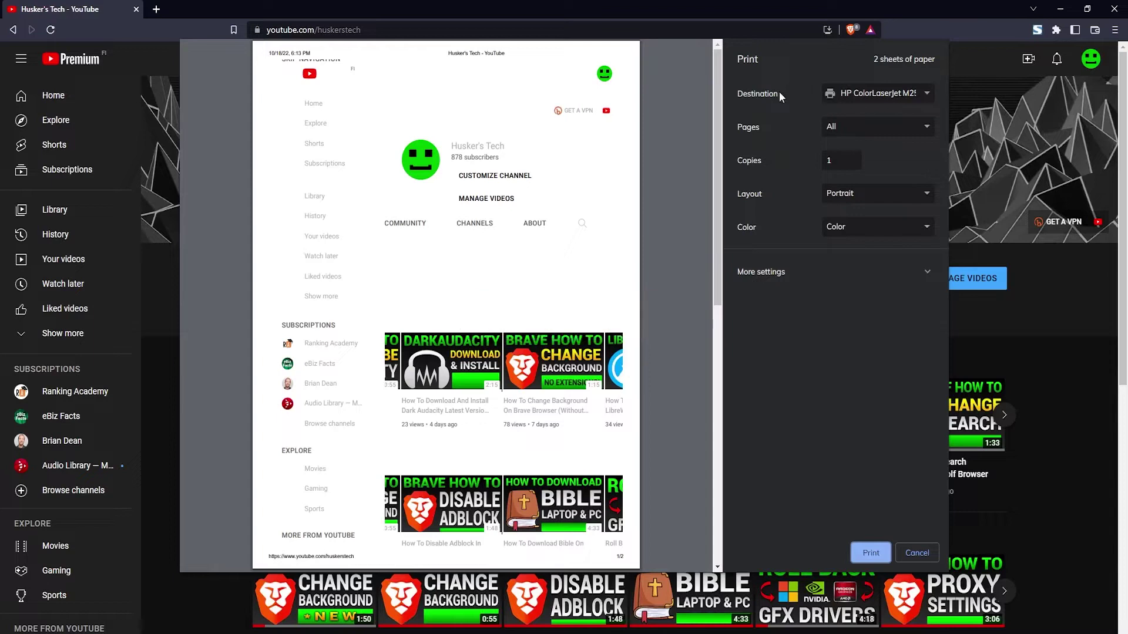
click(859, 97)
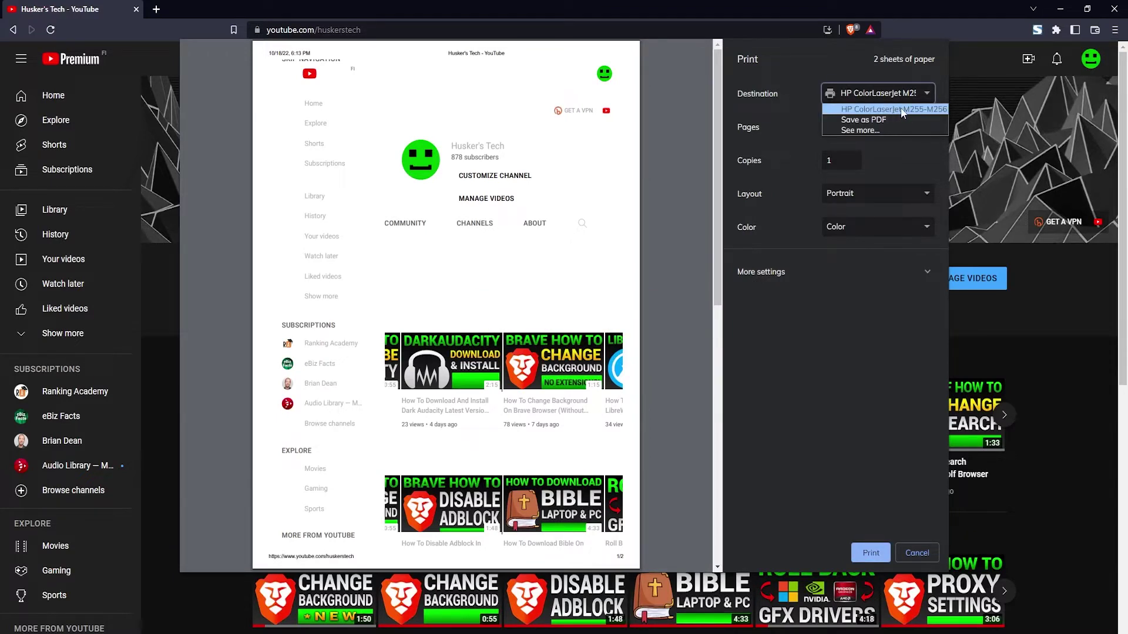
click(892, 147)
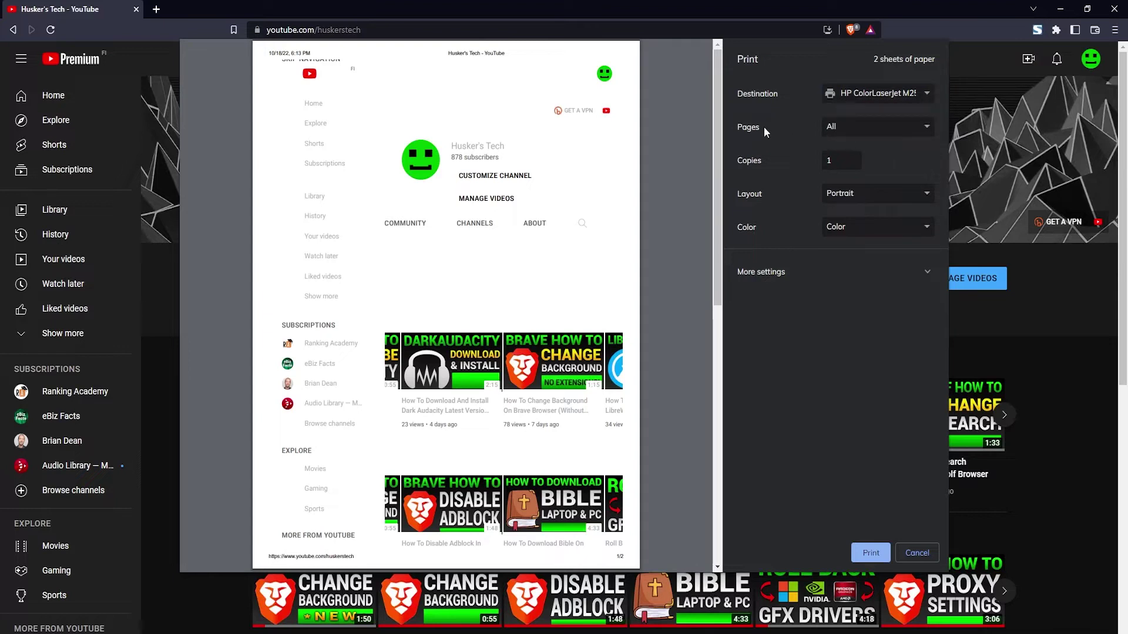
click(867, 133)
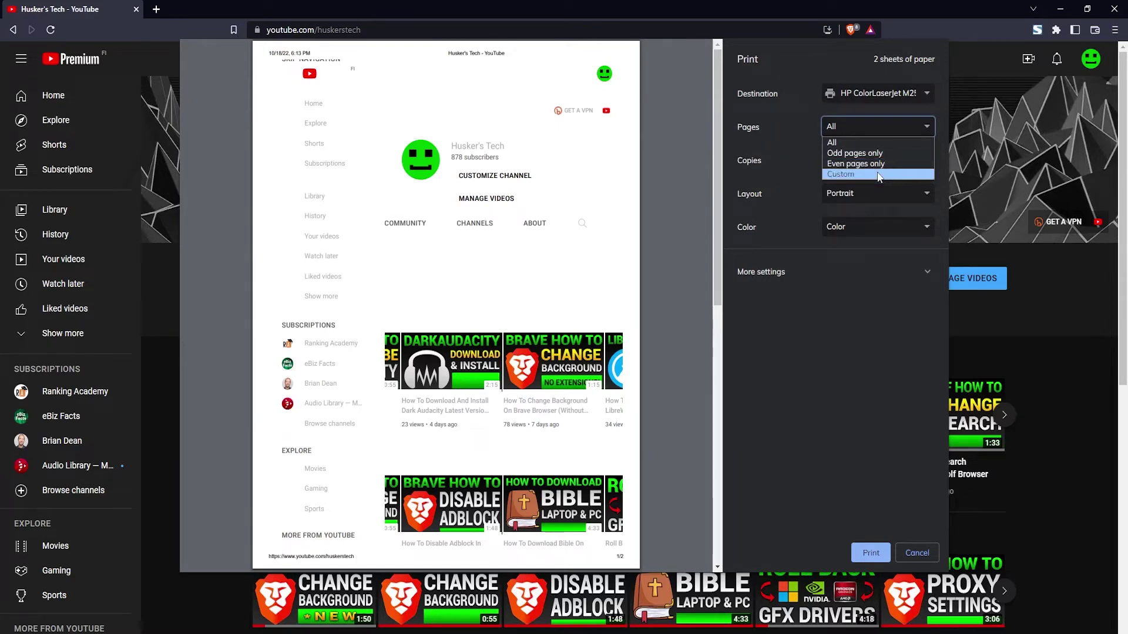
click(868, 143)
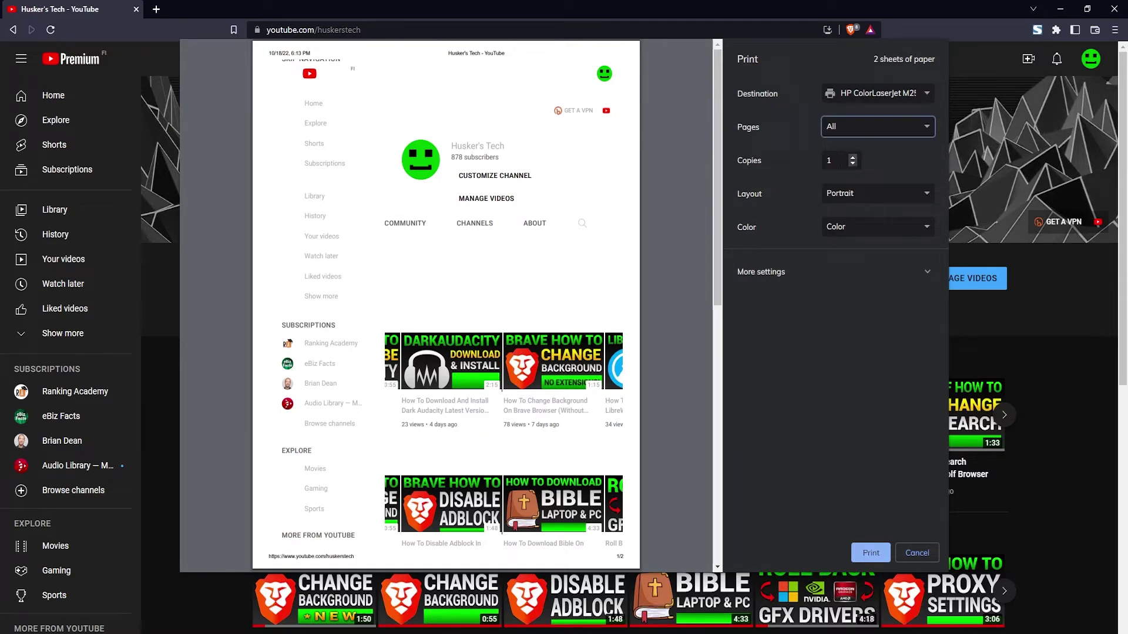
key(Tab)
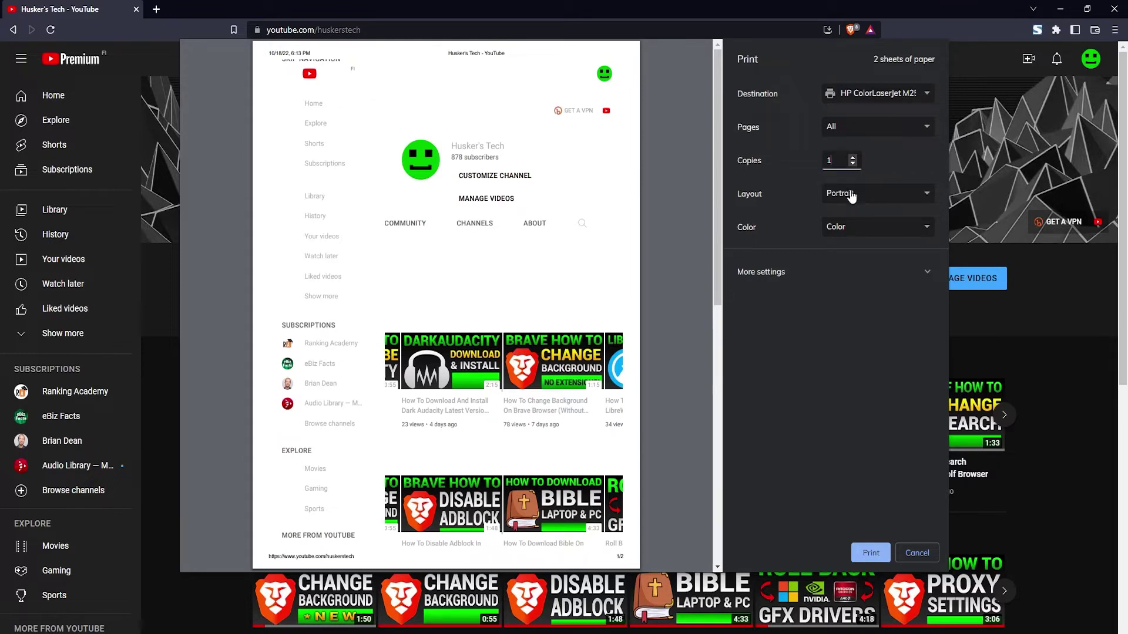
click(850, 196)
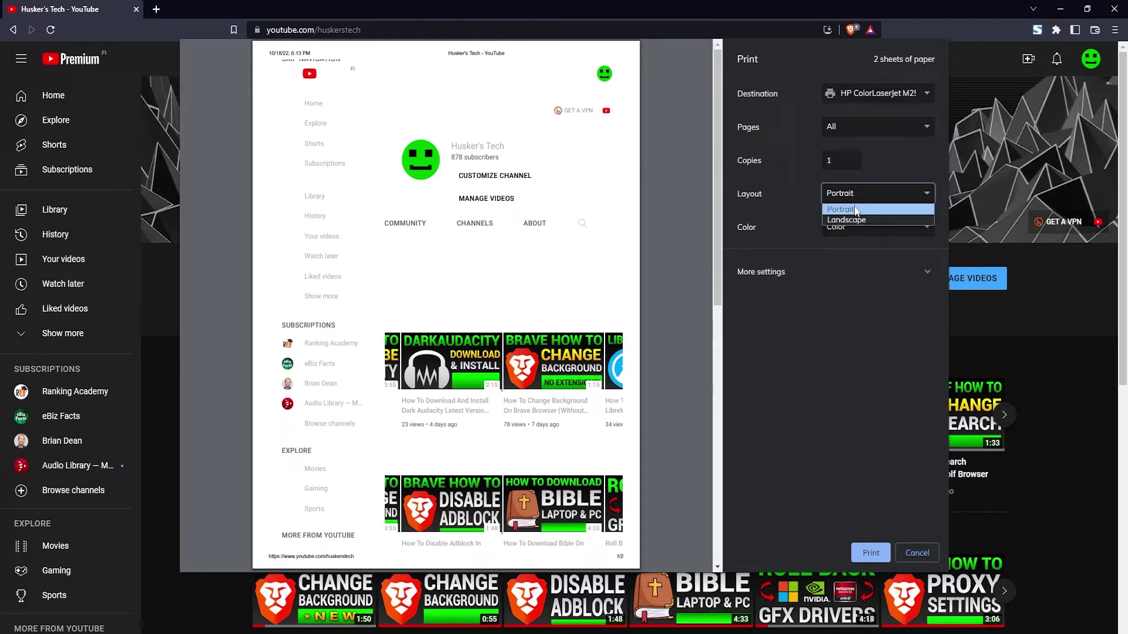
click(854, 210)
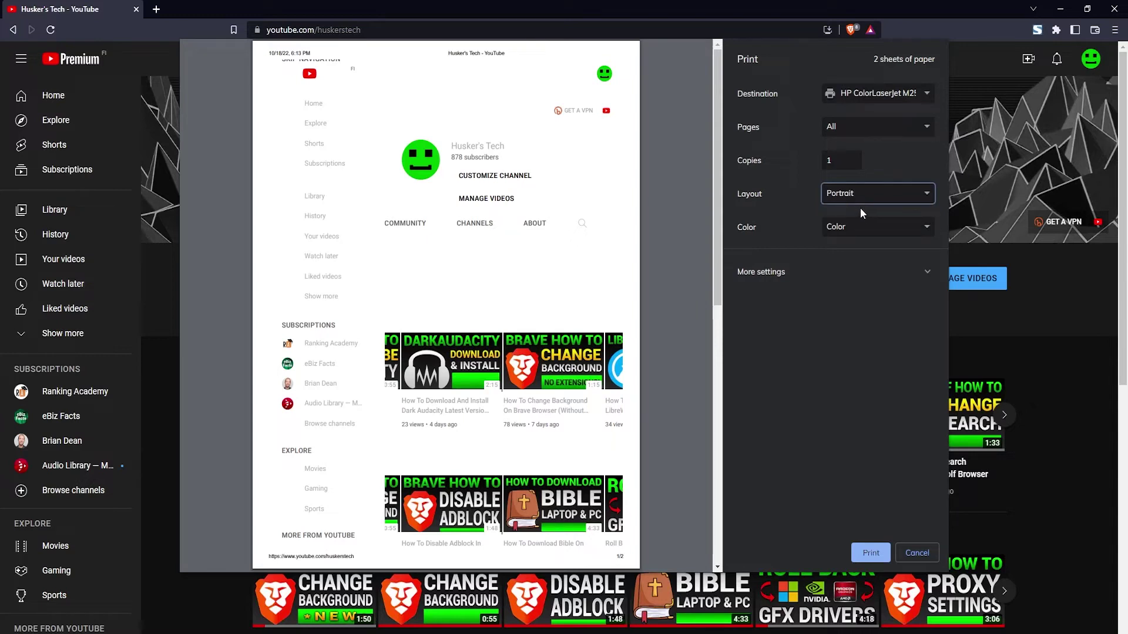
click(856, 227)
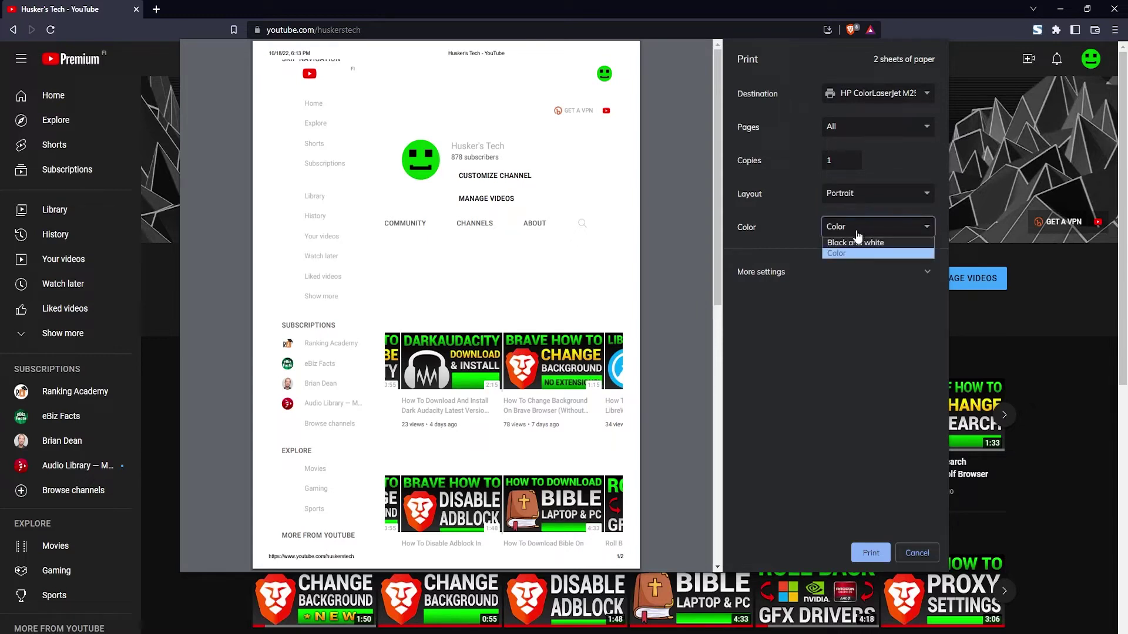
click(855, 256)
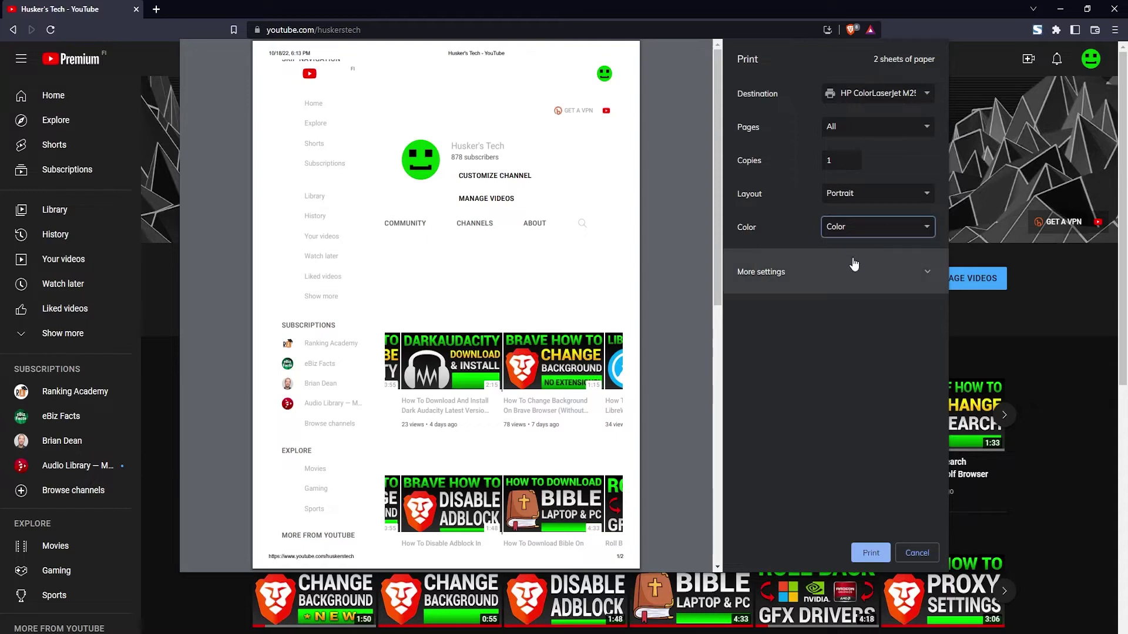
click(771, 273)
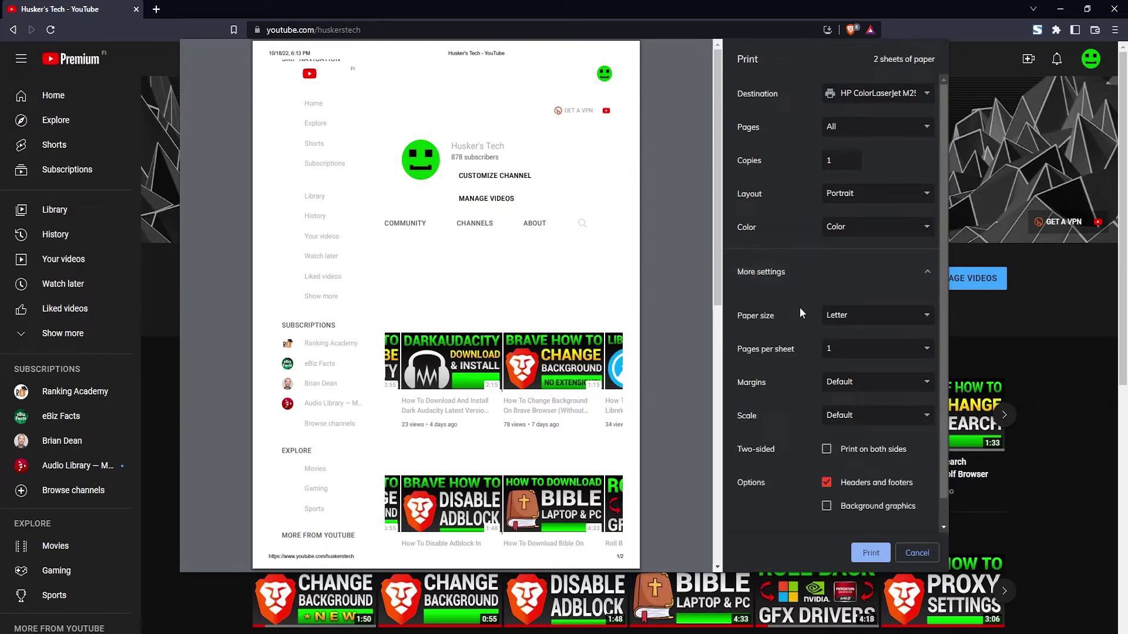
click(780, 278)
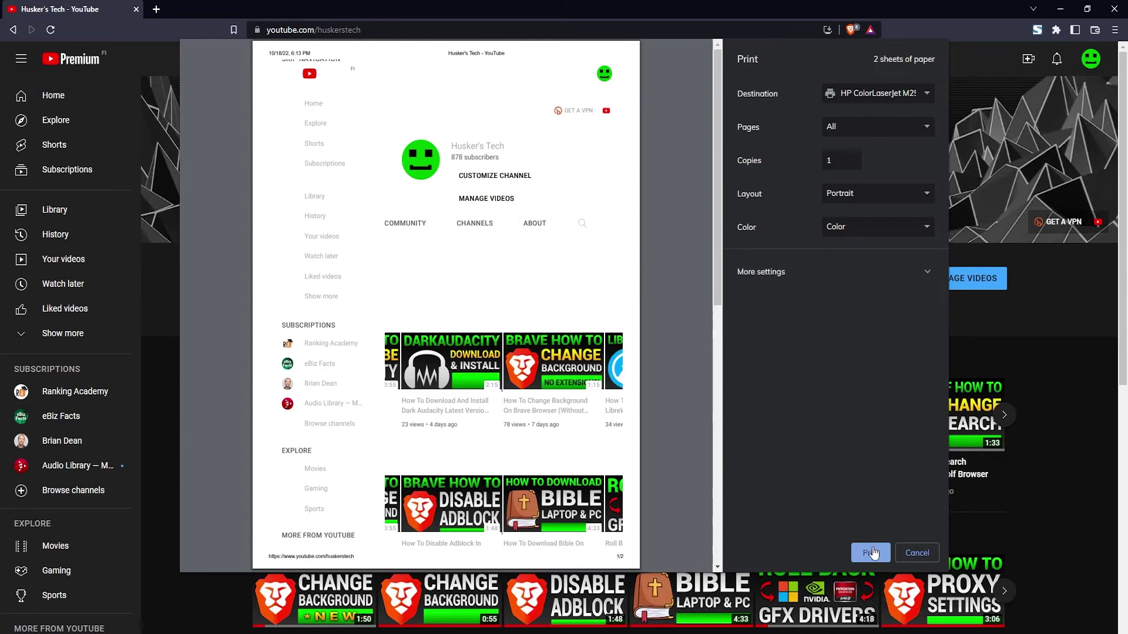
- Cancel the print preview to return to the Husker's Tech channel page
click(917, 553)
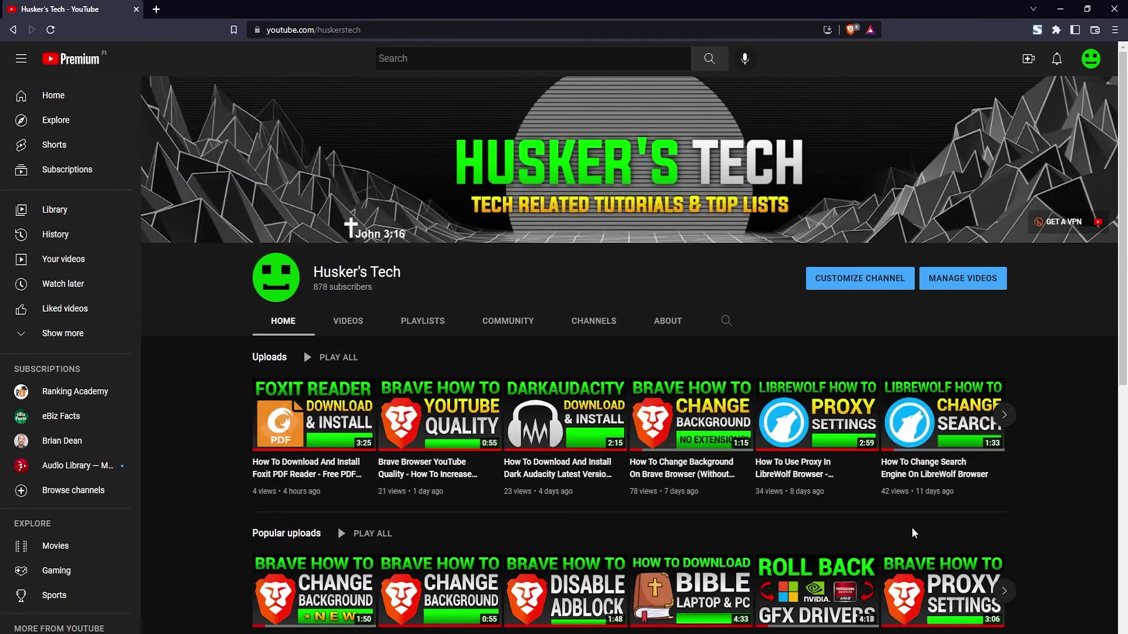